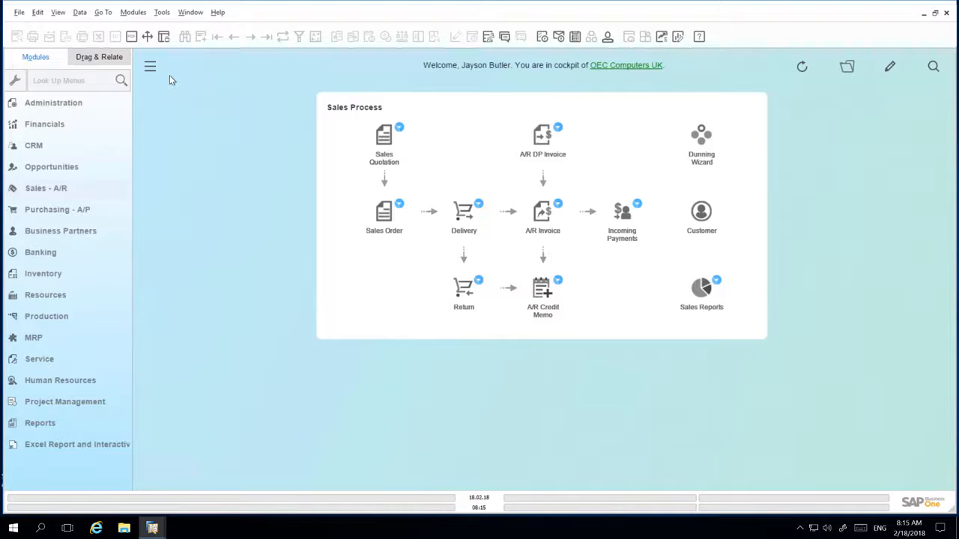
Step: Look up "sales order" among the menus and open a new Sales Order form
left_click(81, 76)
type("sales order")
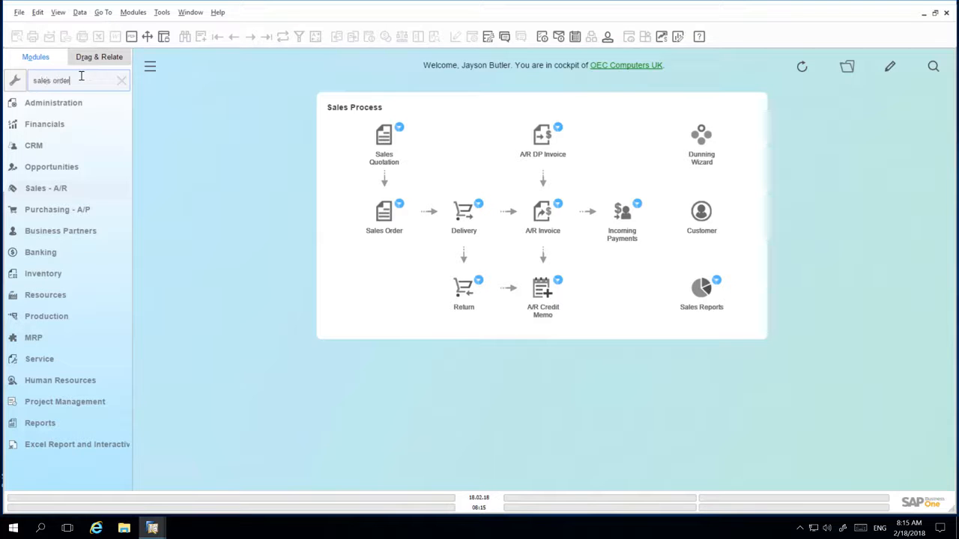
left_click(66, 124)
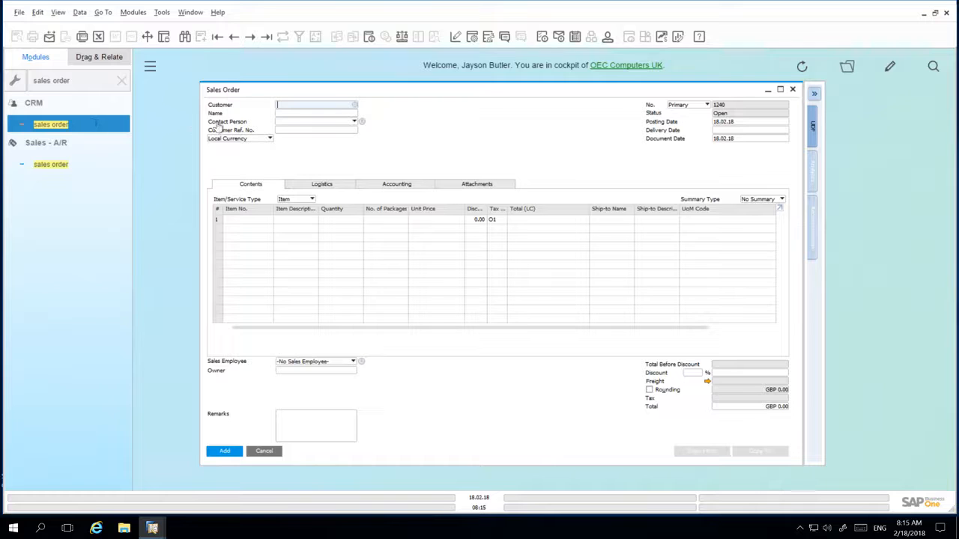
Step: Choose Maxi-Teq (C20000) as the customer and add item A00001 as the first order line
left_click(355, 104)
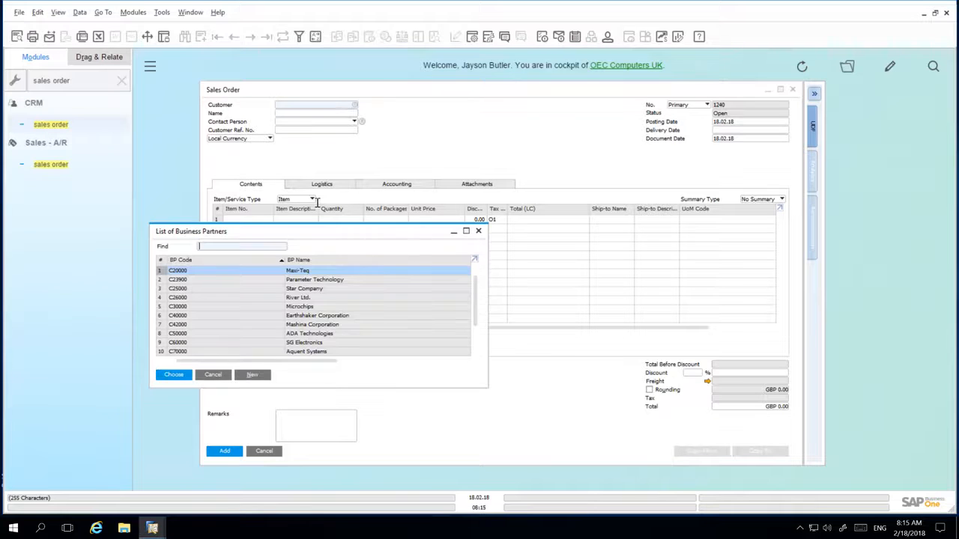
double_click(306, 271)
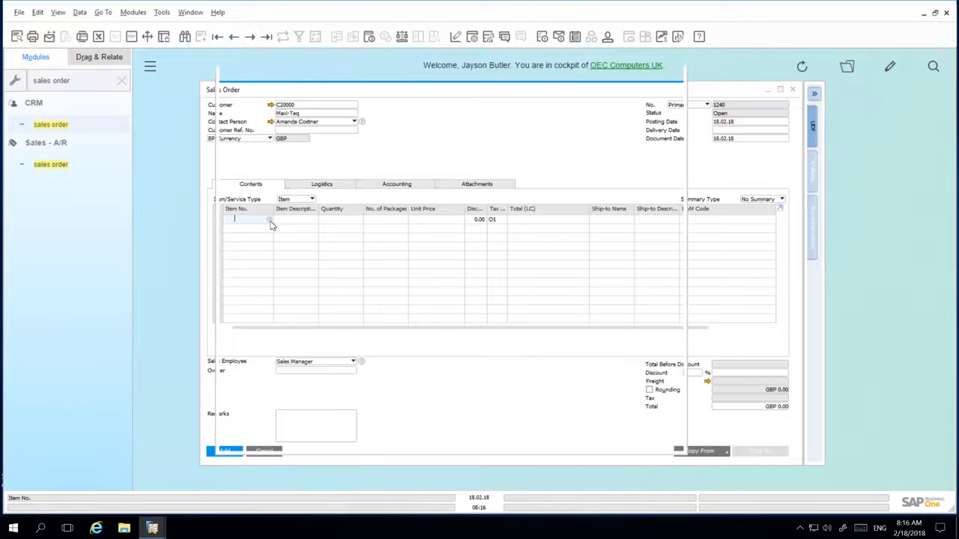
left_click(269, 219)
double_click(395, 96)
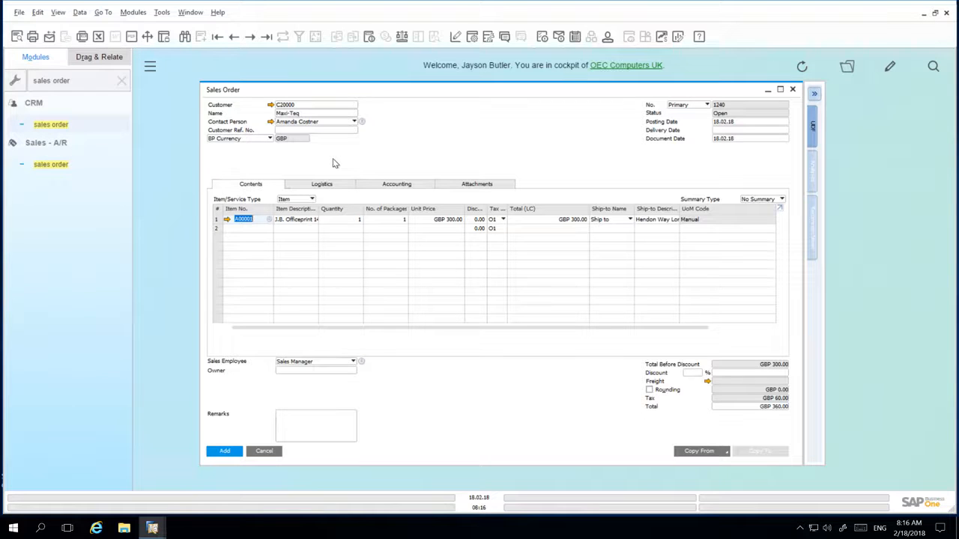
Step: Make the Whse column visible in the sales order's item table through its form settings
left_click(471, 38)
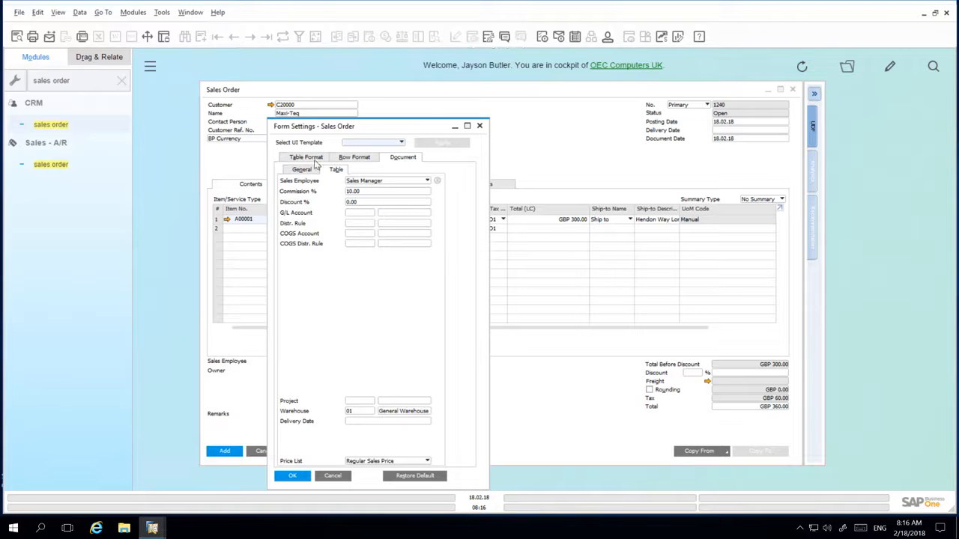
left_click(307, 158)
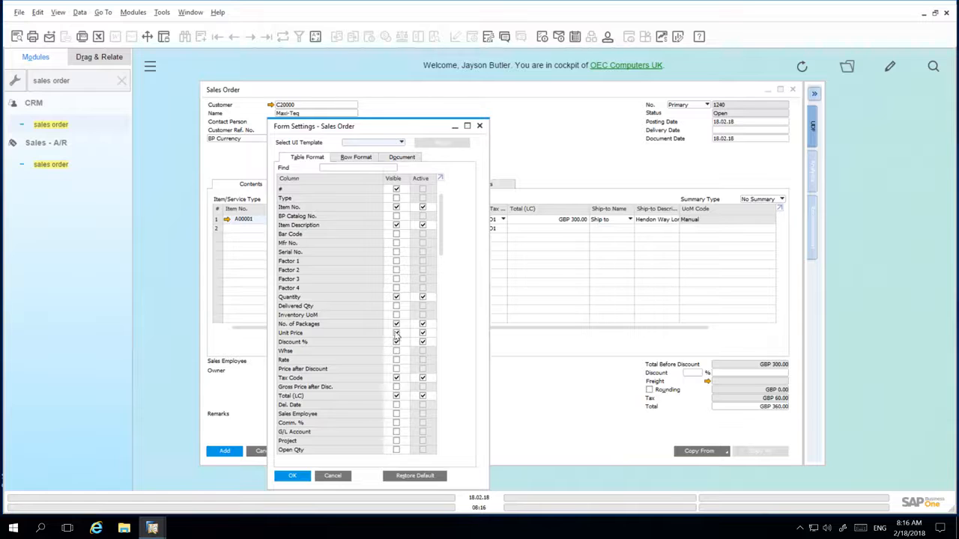
left_click(398, 351)
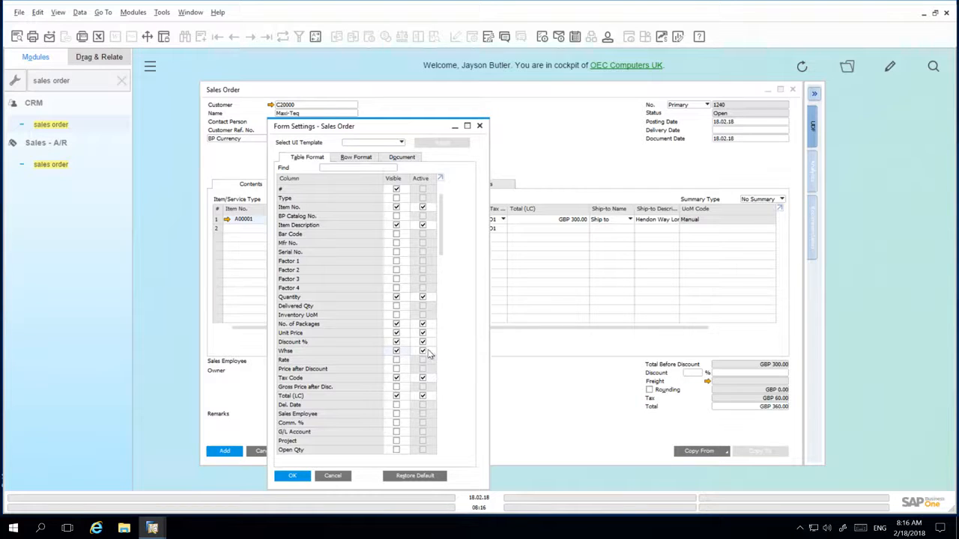
left_click(296, 475)
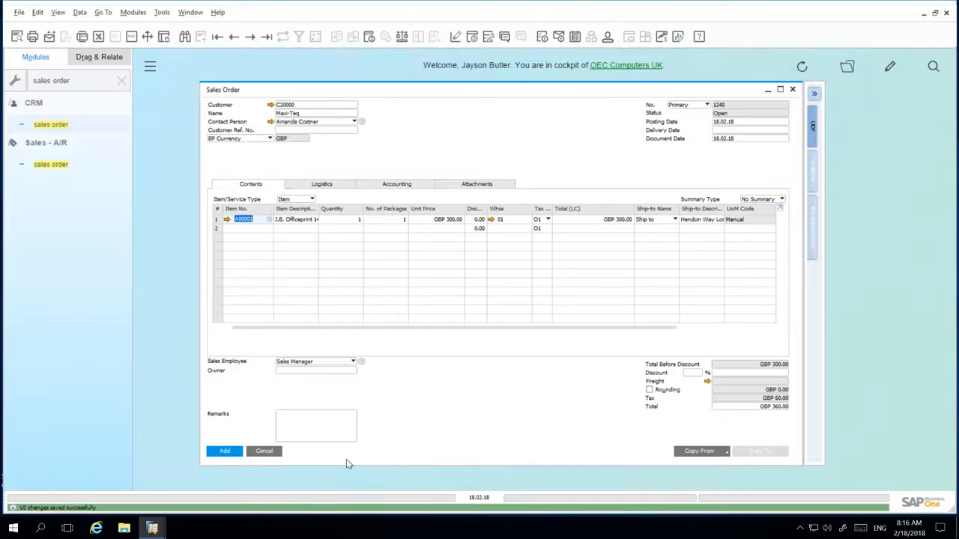
Step: Look at the list of warehouses available for the first order line and close it without choosing one
left_click(520, 218)
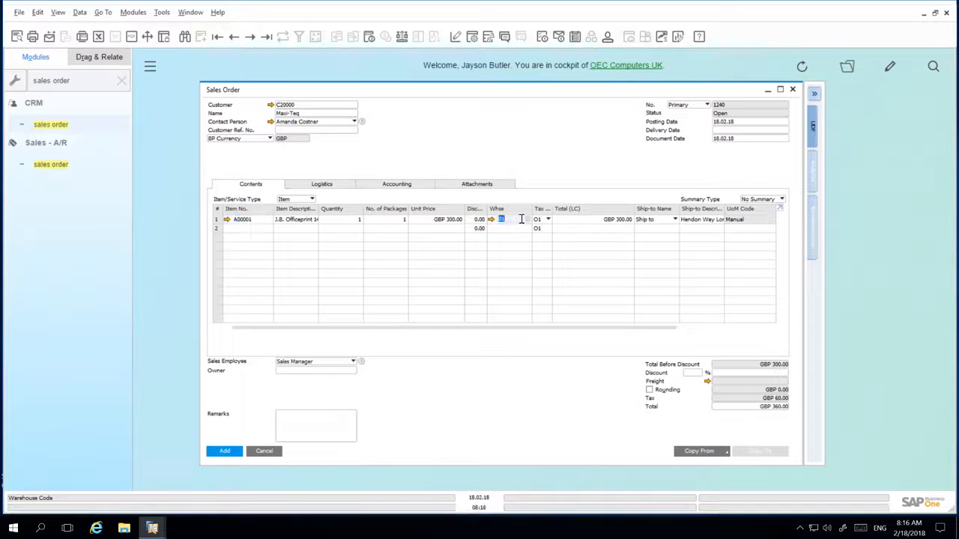
left_click(528, 219)
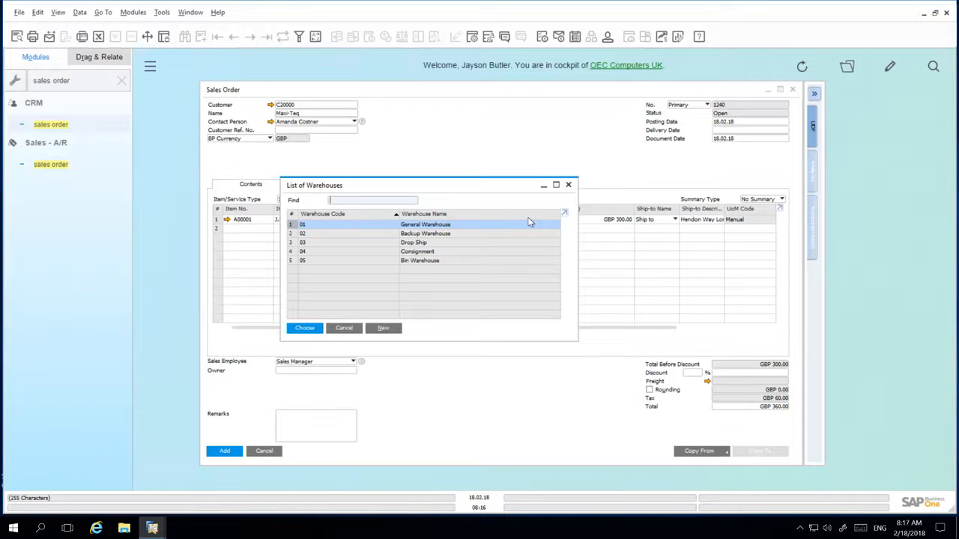
left_click(344, 328)
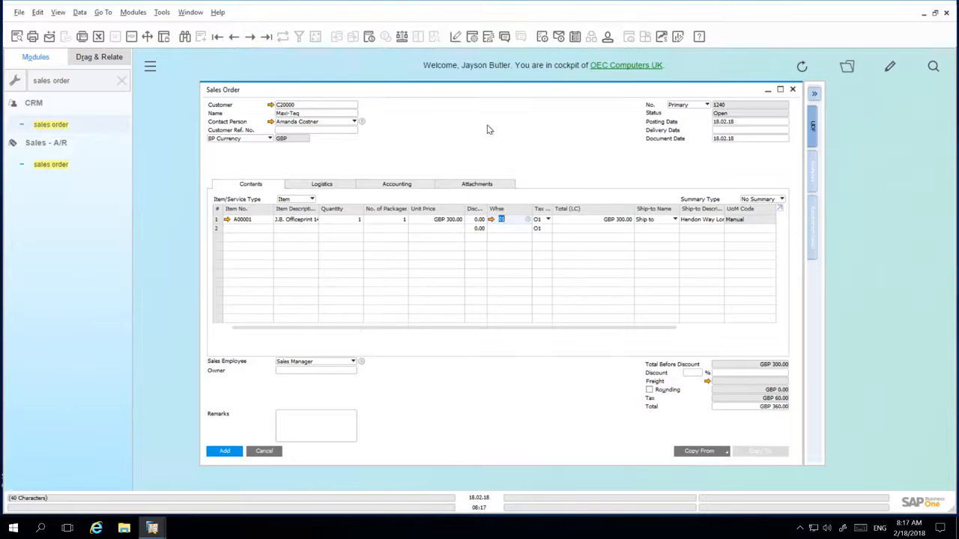
Step: Deactivate the Whse column in the sales order's form settings while leaving it visible
left_click(472, 36)
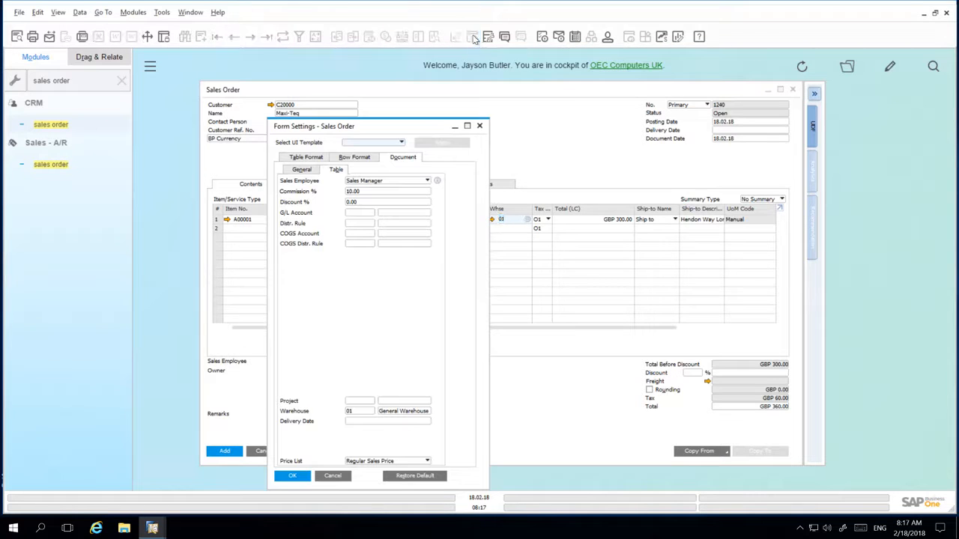
left_click(318, 158)
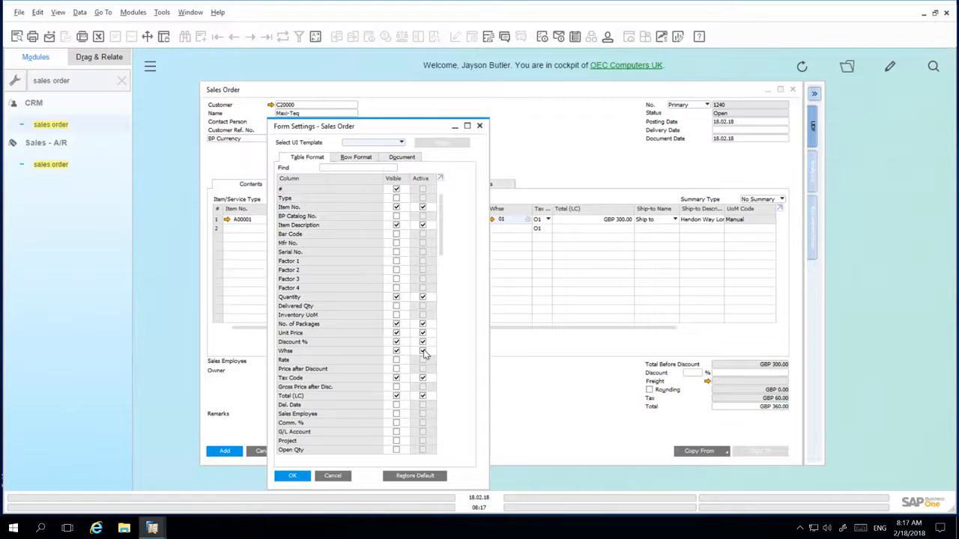
left_click(423, 350)
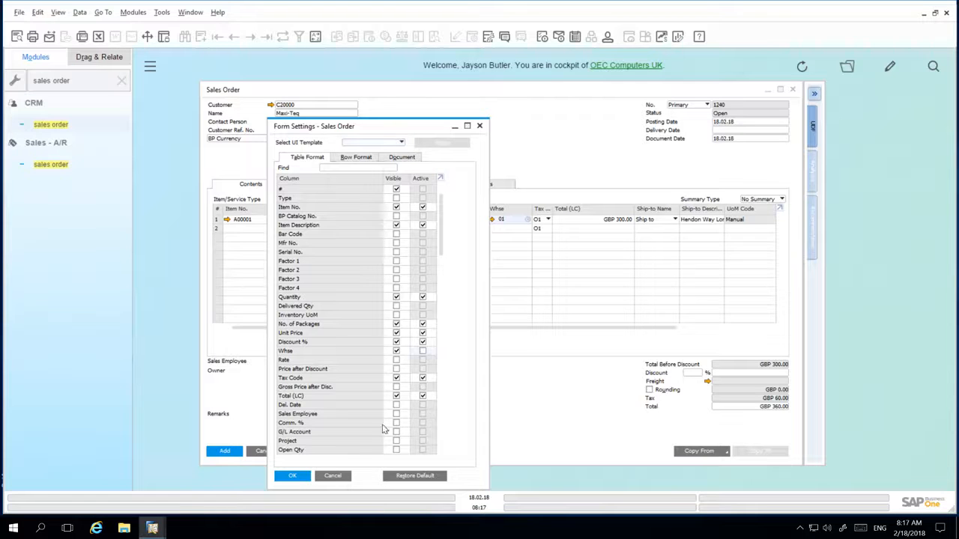
left_click(307, 477)
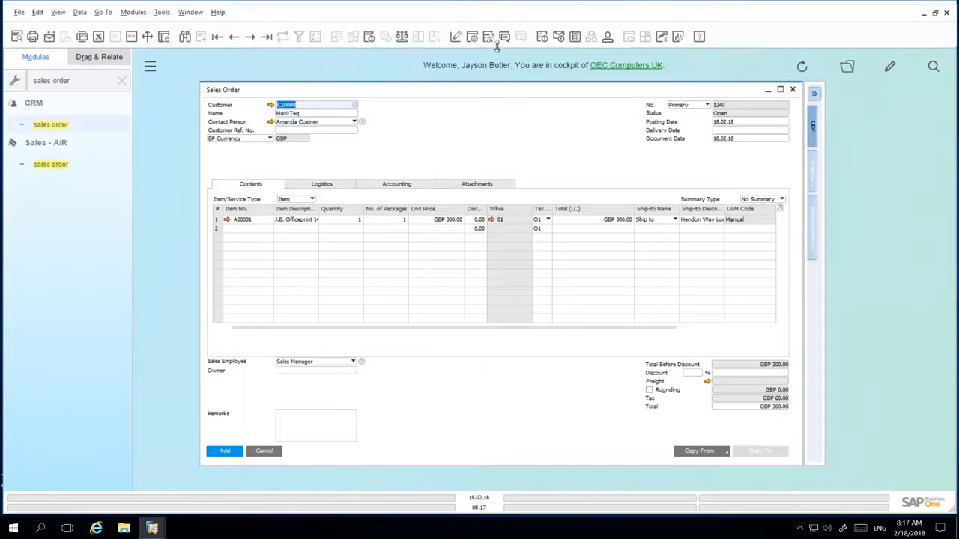
Step: Hide the UoM Code, Ship-to Description and Ship-to Name columns in the sales order's item table through its form settings
left_click(473, 39)
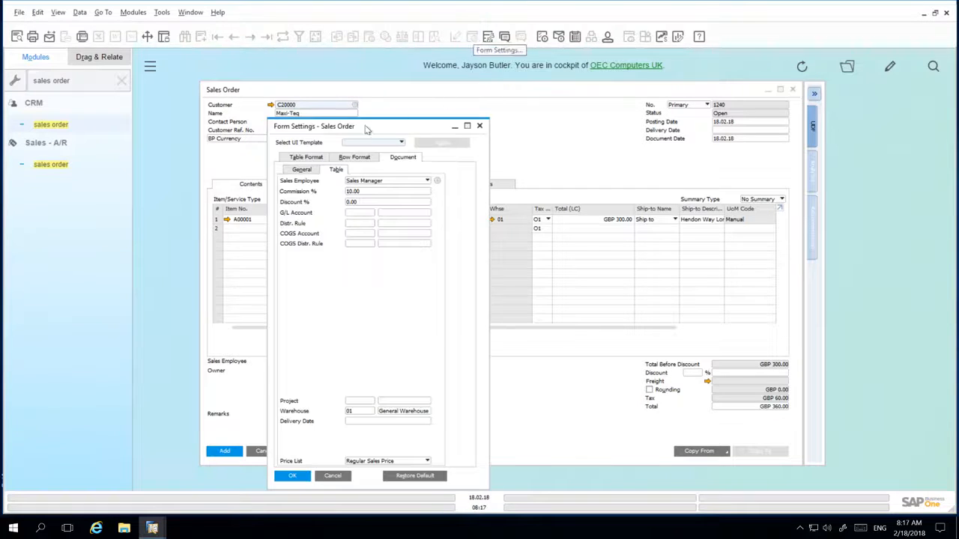
left_click(306, 157)
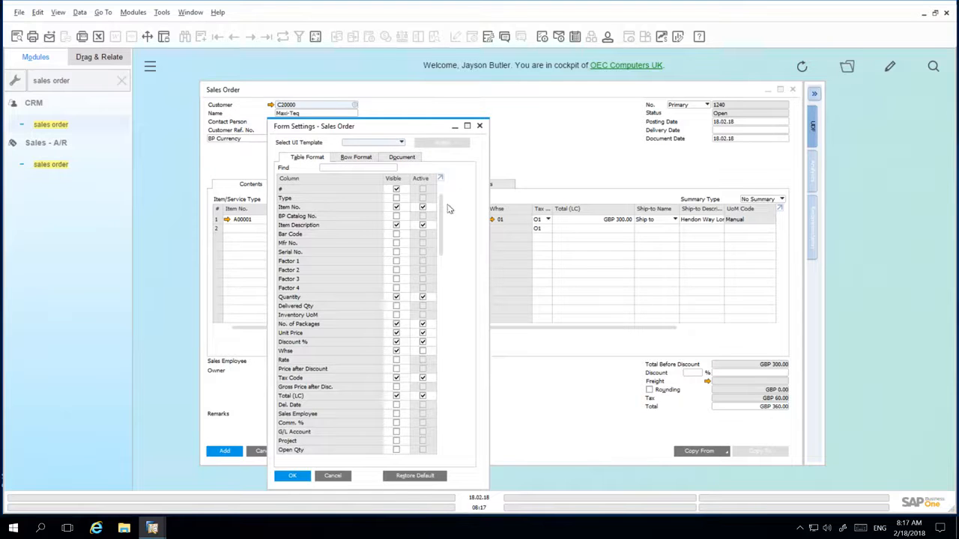
left_click_drag(439, 267, 444, 479)
left_click(396, 369)
left_click(396, 217)
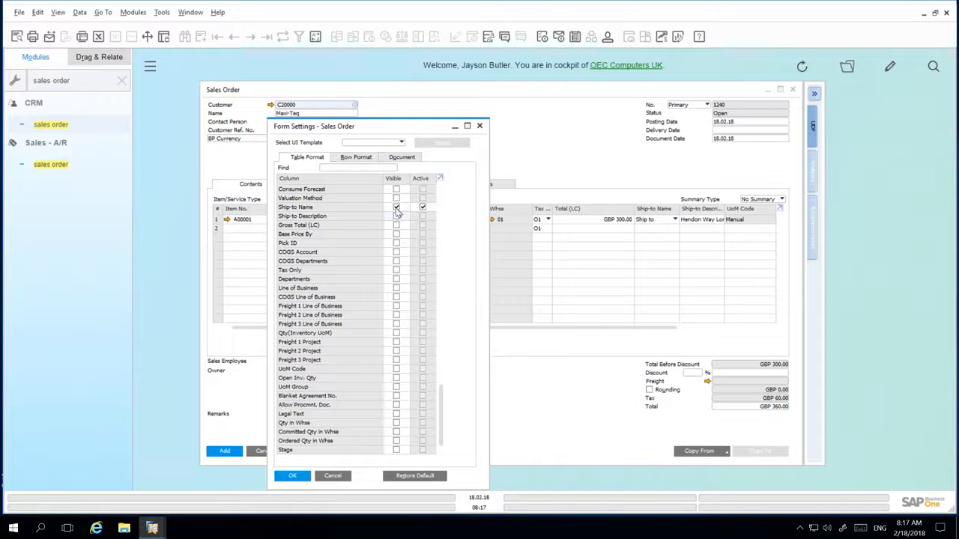
left_click(396, 207)
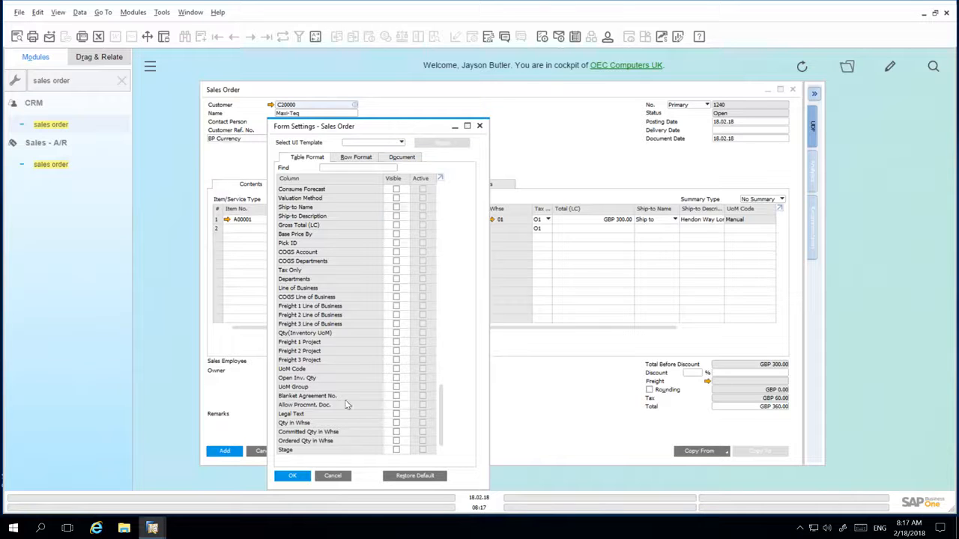
left_click(302, 476)
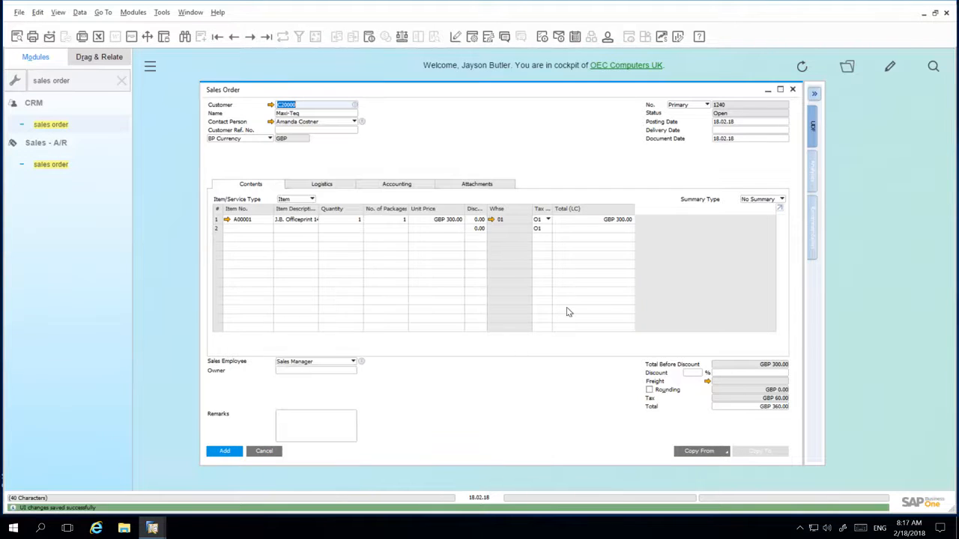
Step: Open the item selection list for the second order line and add Pricing Unit as a fifth field in its settings
left_click(264, 228)
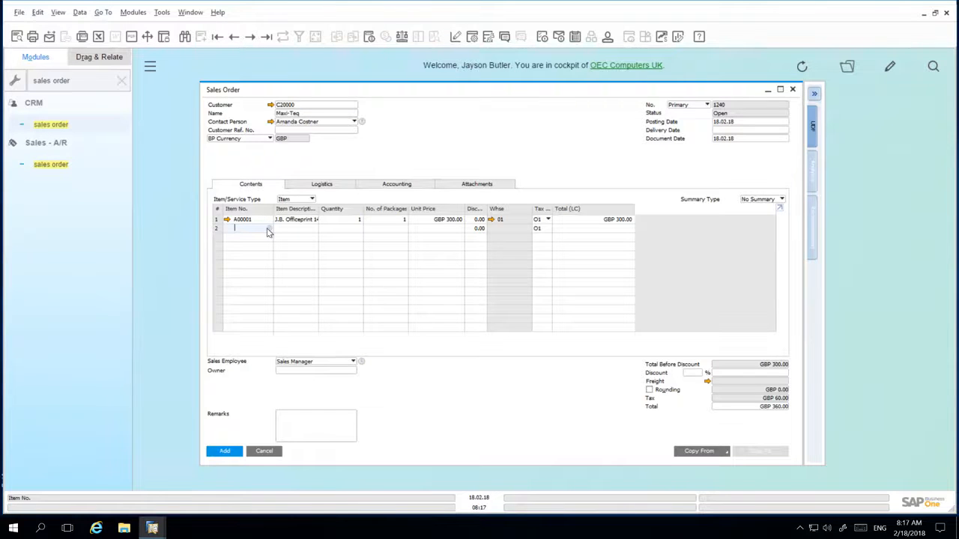
left_click(267, 228)
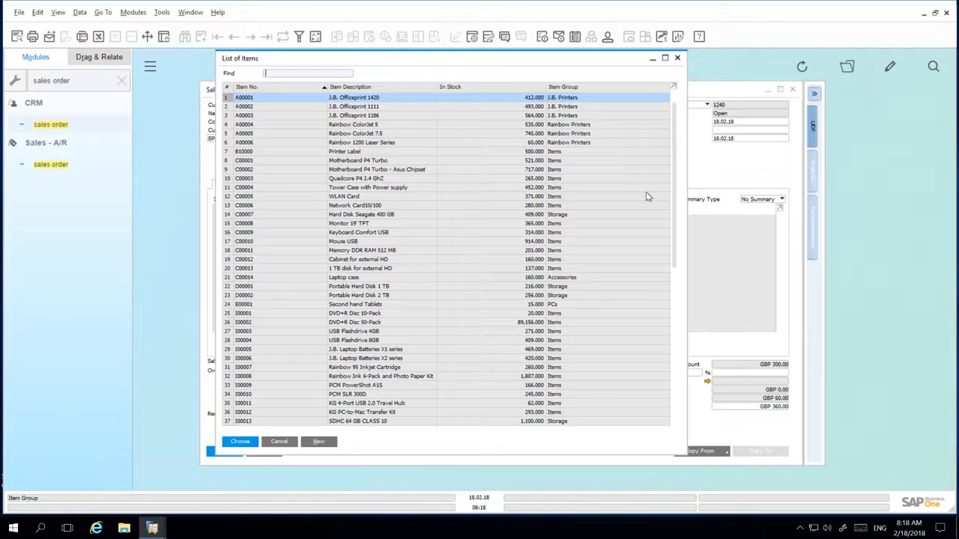
left_click(471, 37)
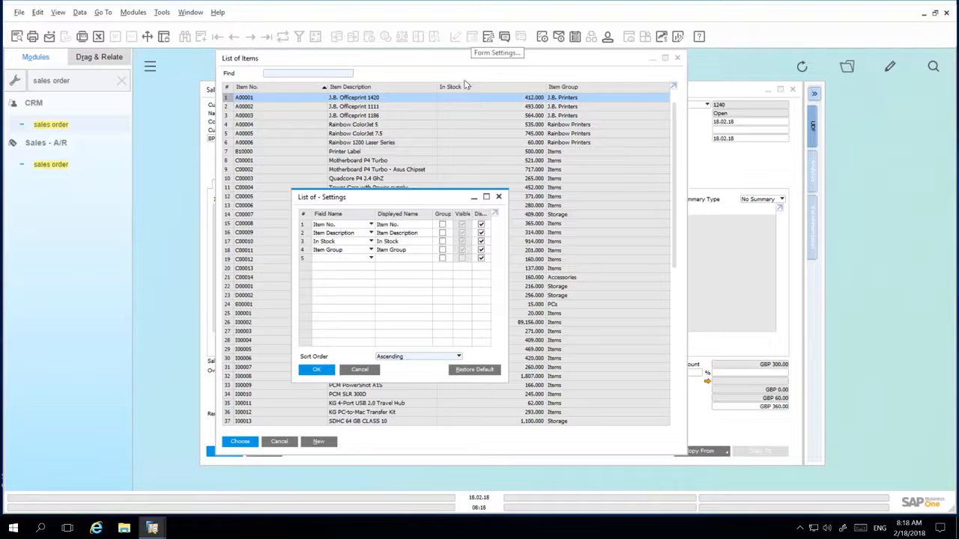
left_click(371, 259)
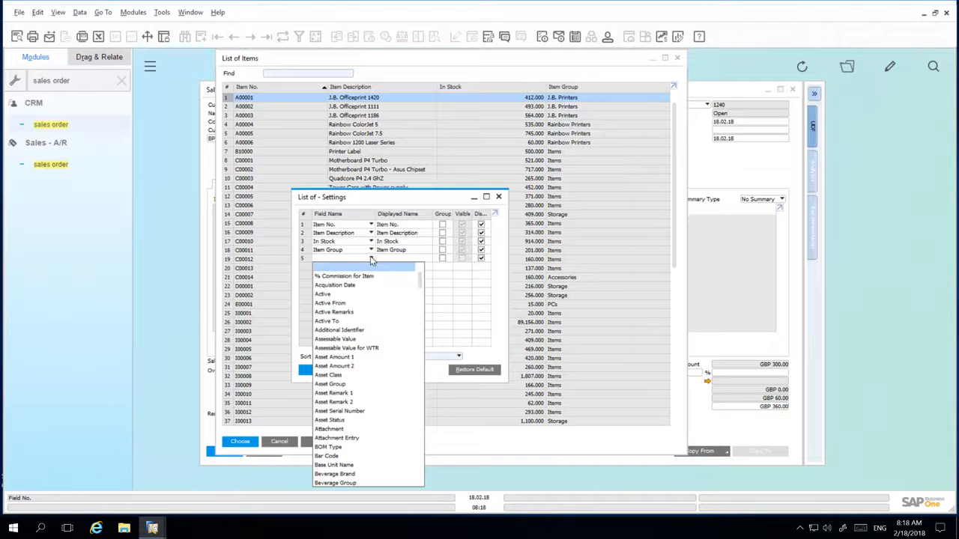
type("pri")
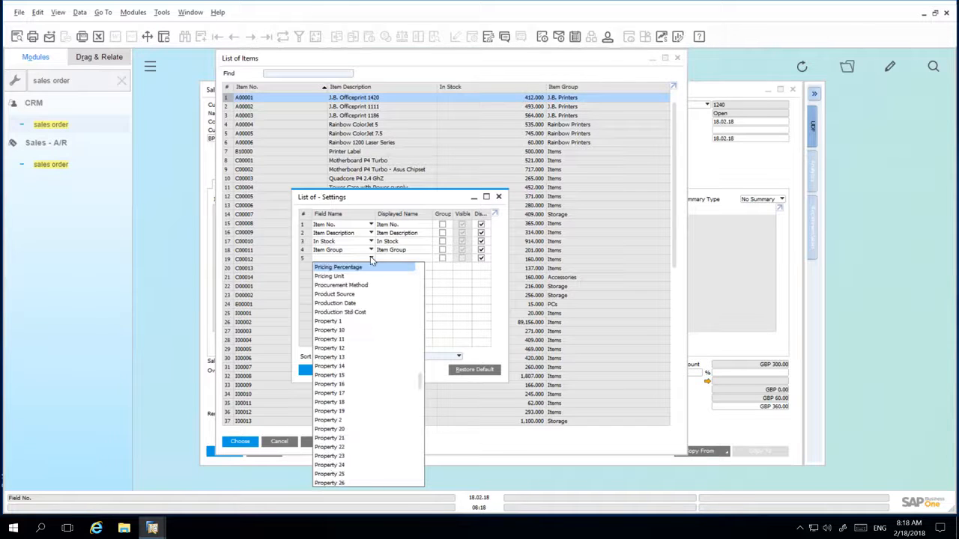
left_click(374, 277)
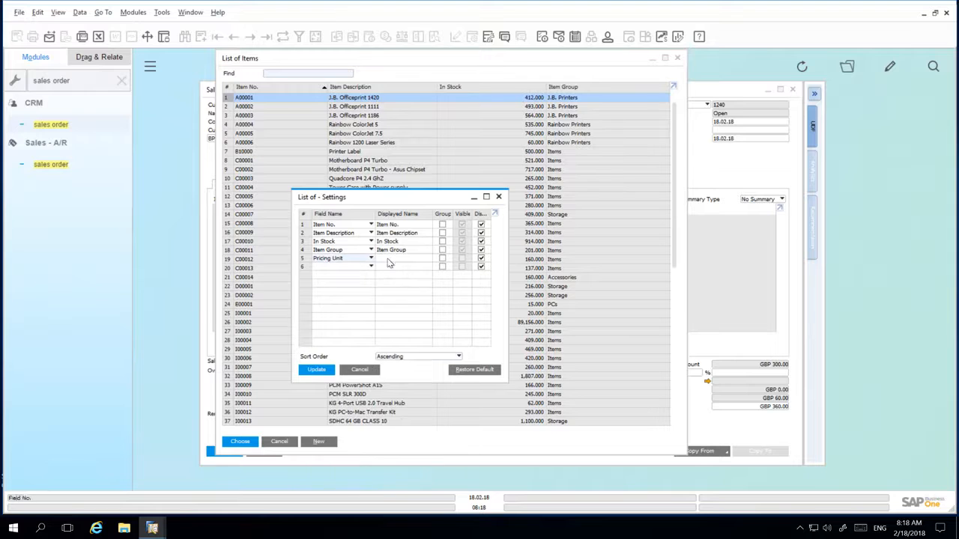
left_click(389, 262)
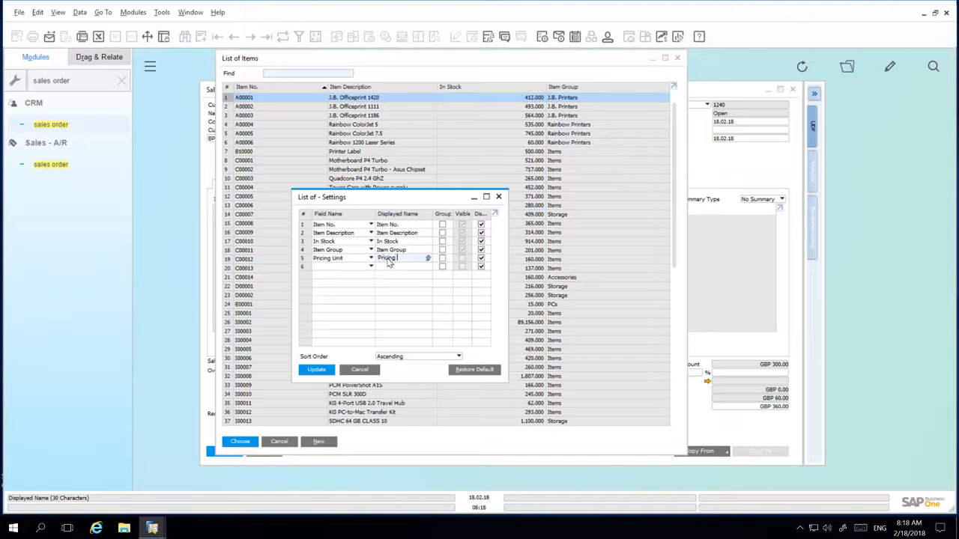
left_click(316, 369)
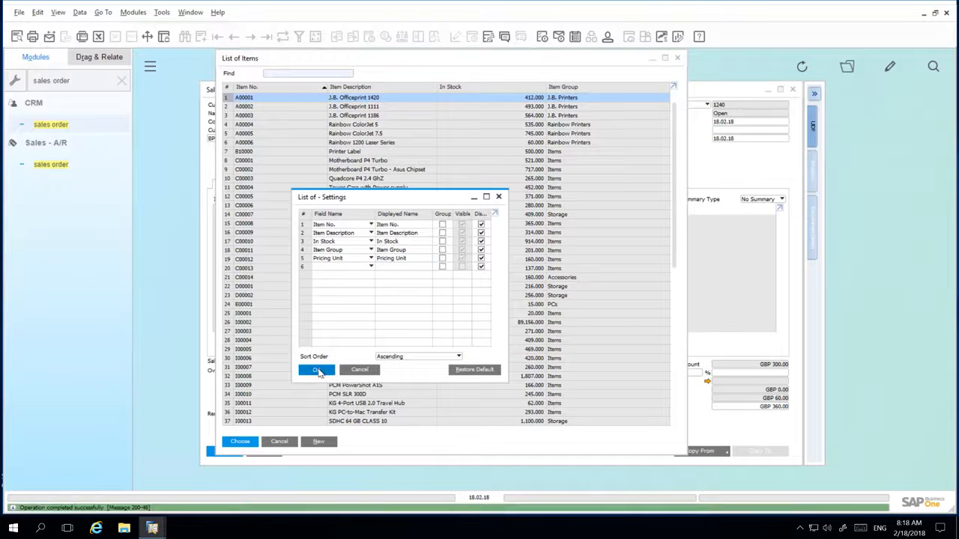
Step: Close and reopen the item selection list for the second line to check its Pricing Unit column, then leave the list
left_click(294, 442)
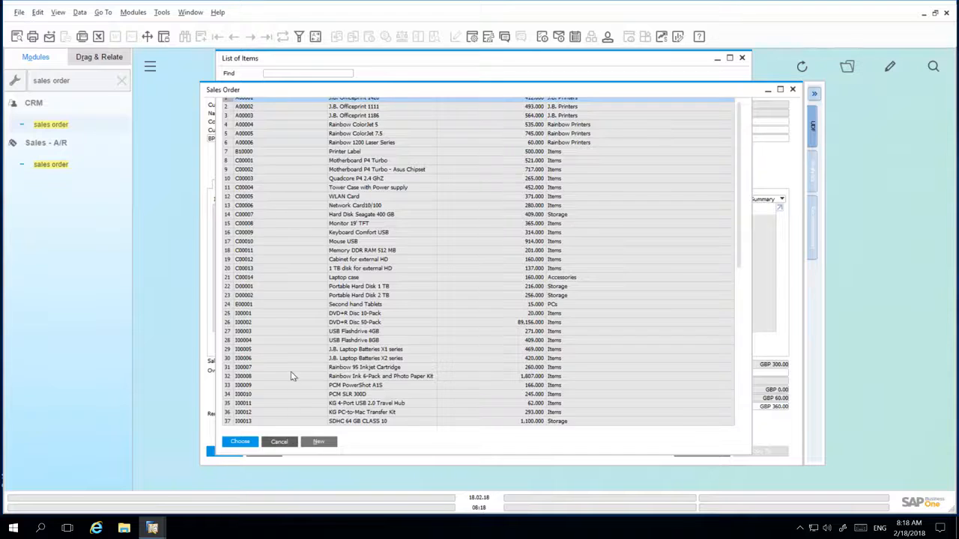
left_click(271, 229)
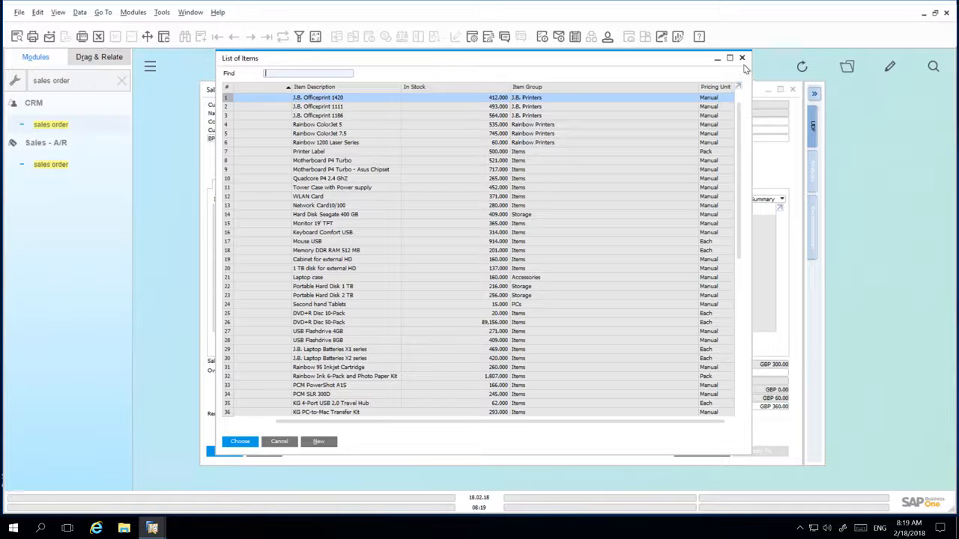
key("Return")
Step: Look up "open items" among the menus, open the Open Items List under Sales Reports and maximize it
left_click(83, 81)
key("BackSpace")
type("open items")
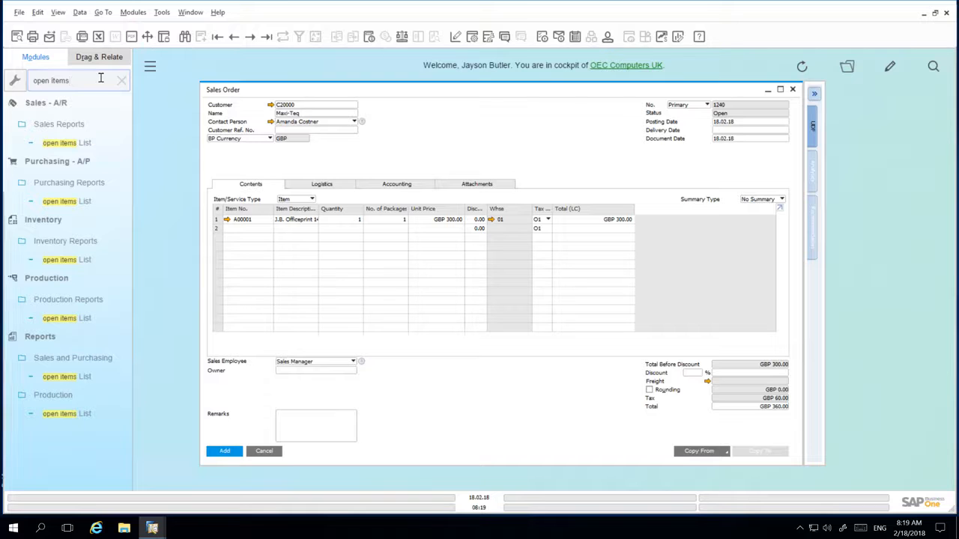
left_click(86, 143)
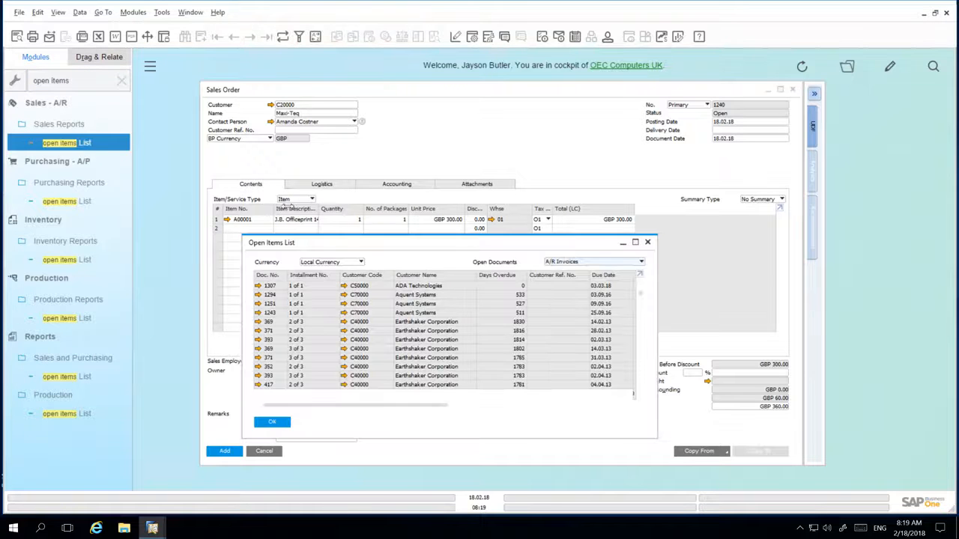
left_click(635, 242)
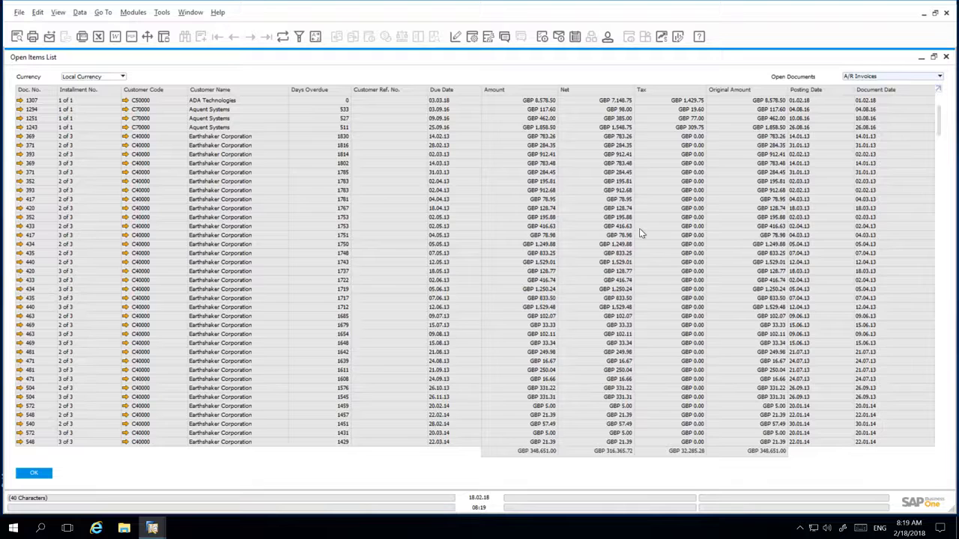
Step: Show the Document Type column and hide Net, Tax, Original Amount and Posting Date in the Open Items List's form settings
left_click(473, 37)
left_click(396, 324)
left_click(397, 261)
left_click(397, 270)
left_click(396, 279)
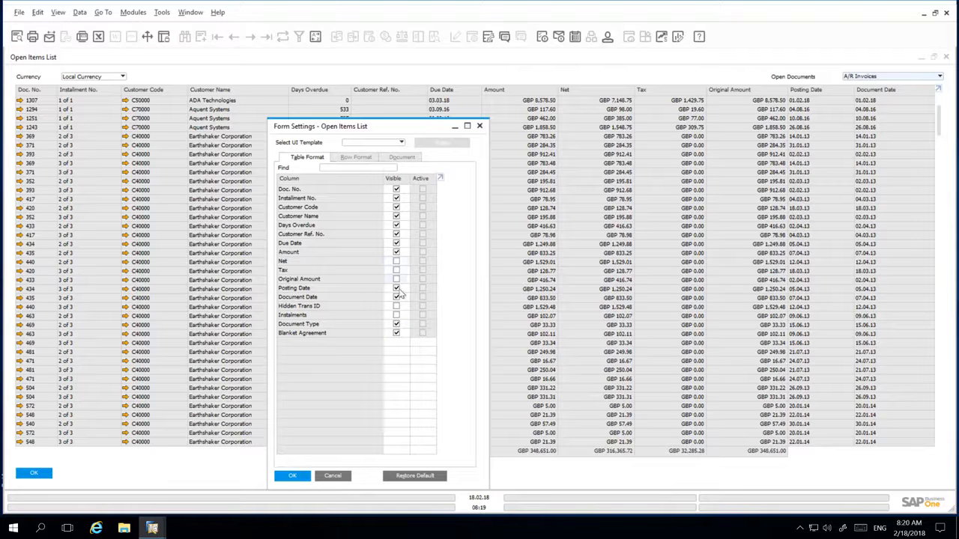
left_click(396, 288)
left_click(294, 476)
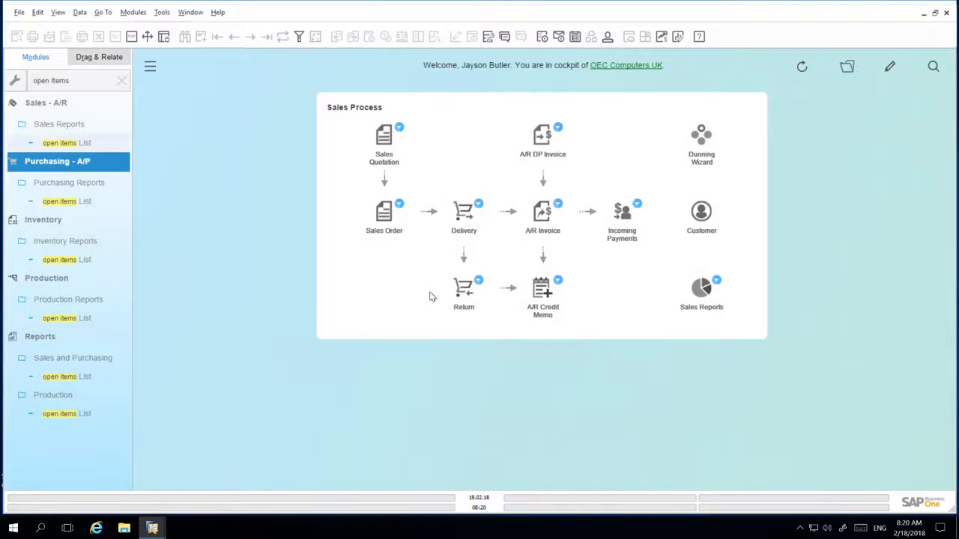
Step: Clear the menu lookup to restore the full list of modules
left_click(121, 80)
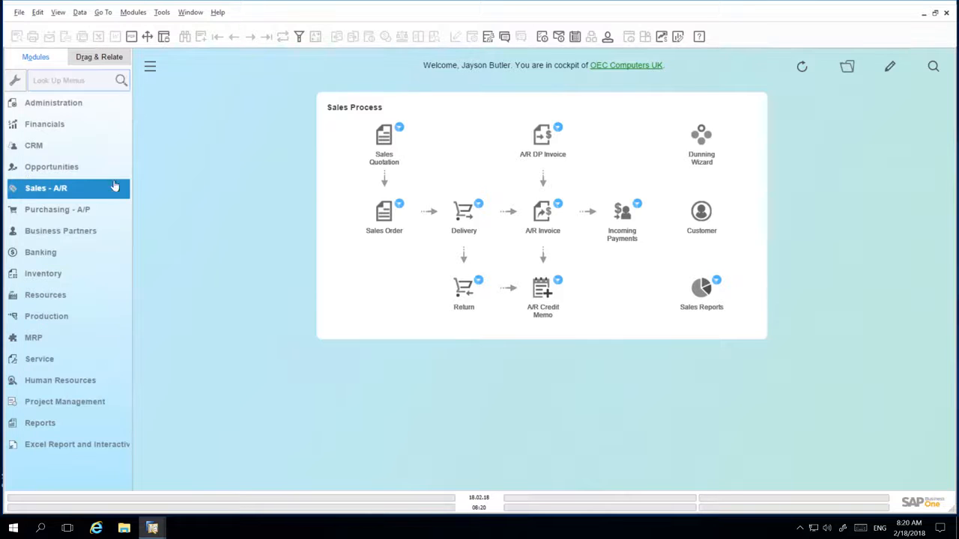
Step: Open Business Partner Master Data from the Business Partners module, go to the first record and display its contact persons
left_click(96, 235)
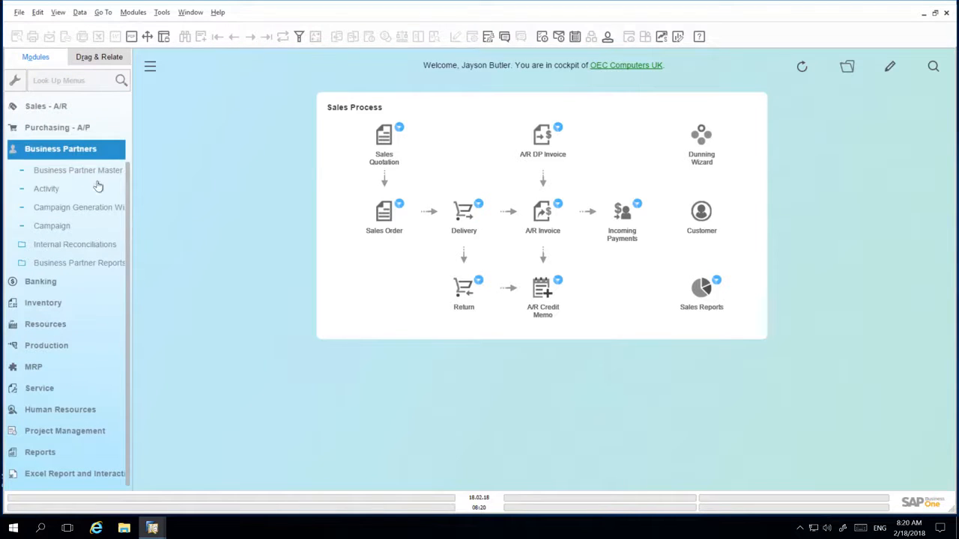
left_click(98, 171)
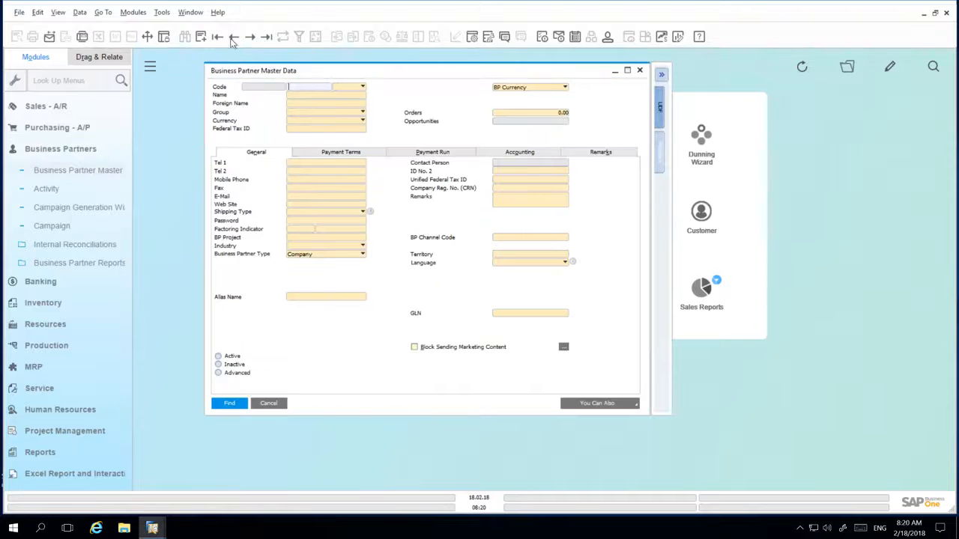
left_click(218, 38)
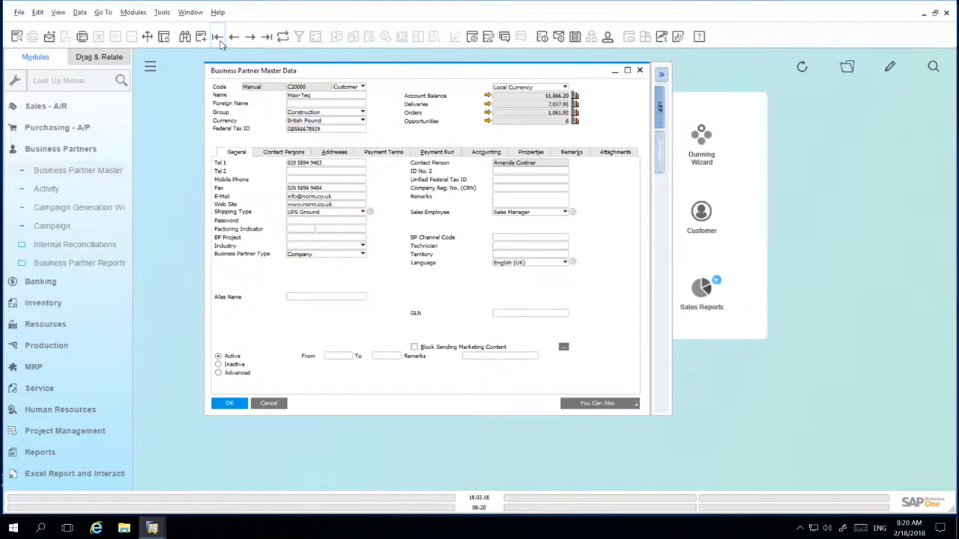
left_click(289, 153)
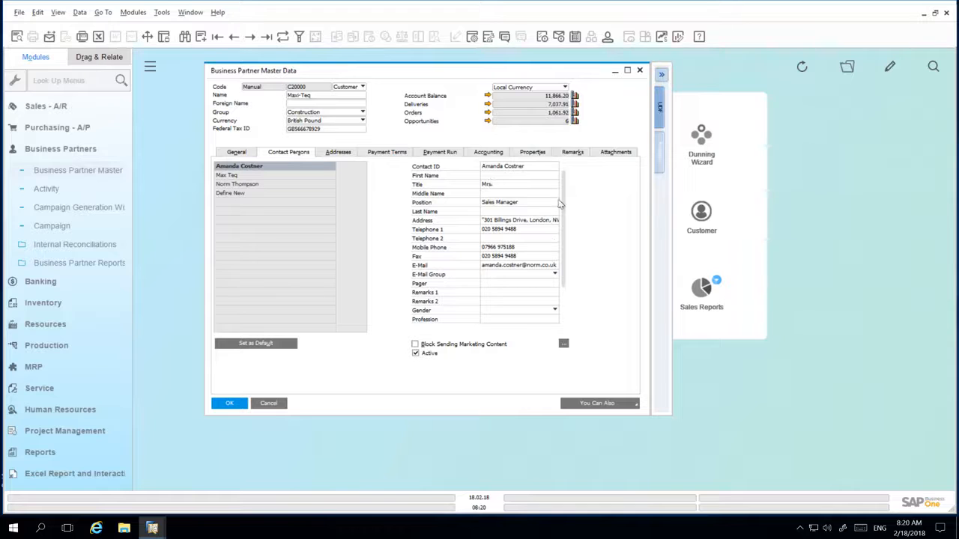
Step: Make Country of Birth, Date of Birth, City of Birth and Password visible in the contact persons' form settings and apply them
scroll(554, 279, "down", 1)
scroll(553, 291, "down", 1)
scroll(552, 291, "up", 2)
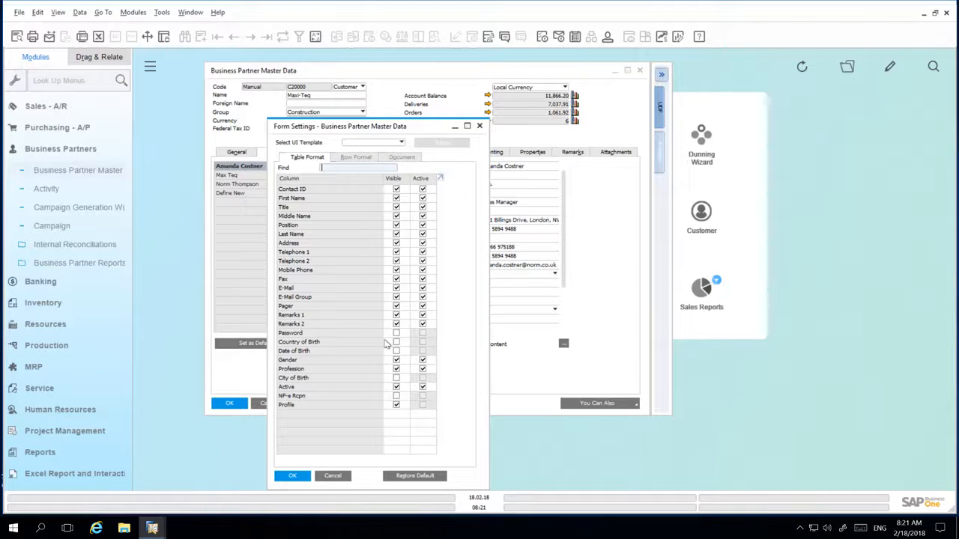
left_click(397, 343)
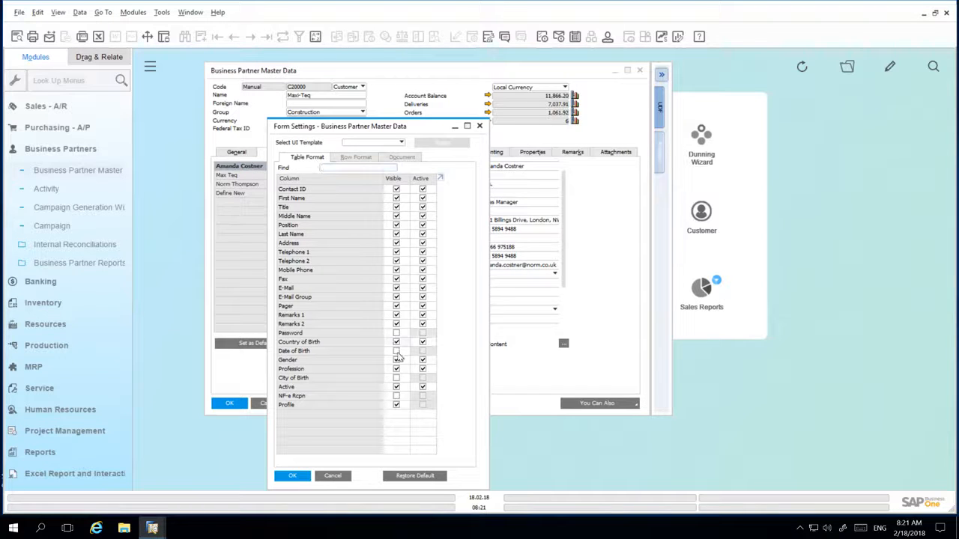
left_click(397, 351)
left_click(397, 378)
left_click(396, 333)
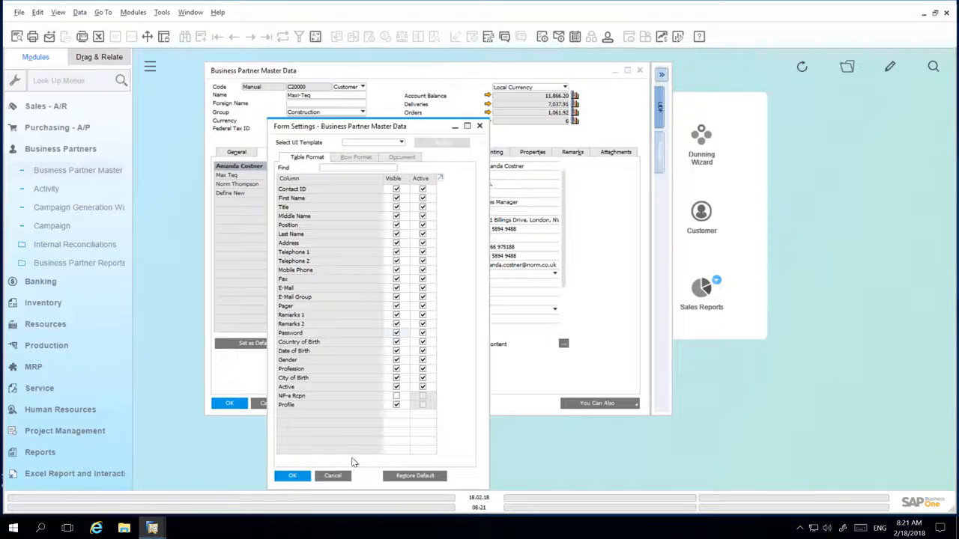
left_click(292, 476)
mouse_move(563, 252)
left_mouse_down()
mouse_move(562, 337)
mouse_move(562, 259)
left_mouse_up()
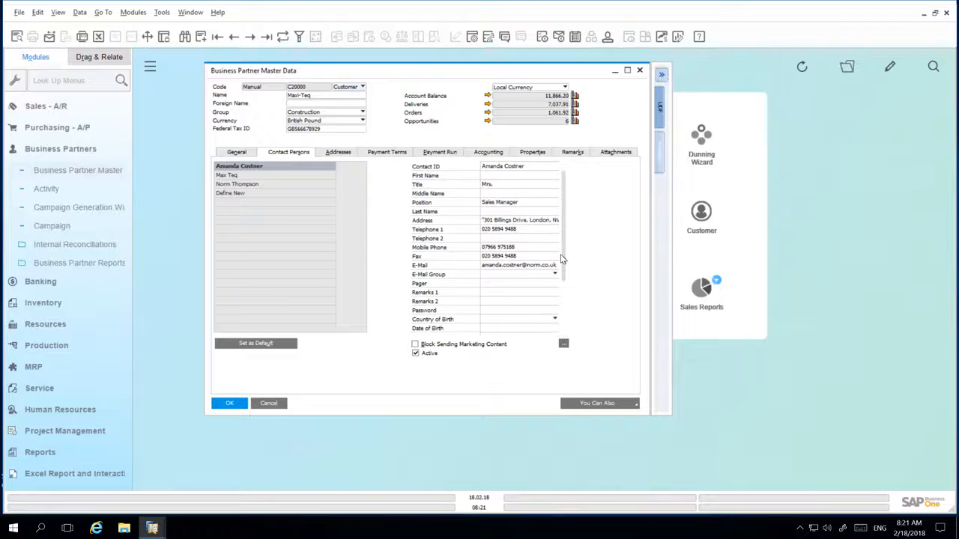